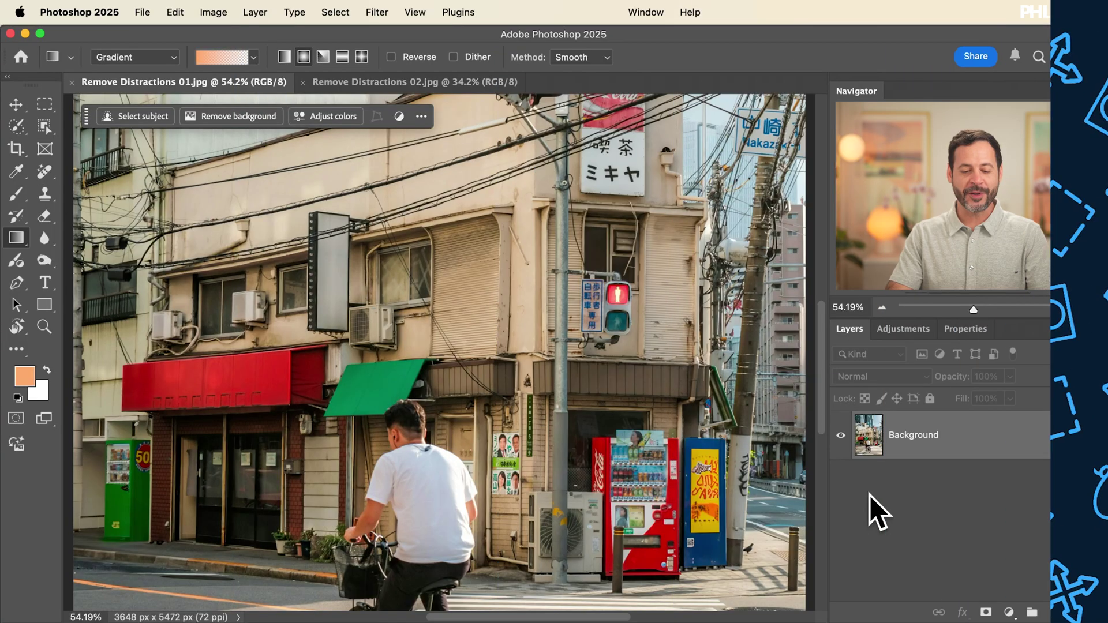
Duplicate the street photo onto a new Layer 1 with Cmd+J
scroll(542, 302, "down", 2)
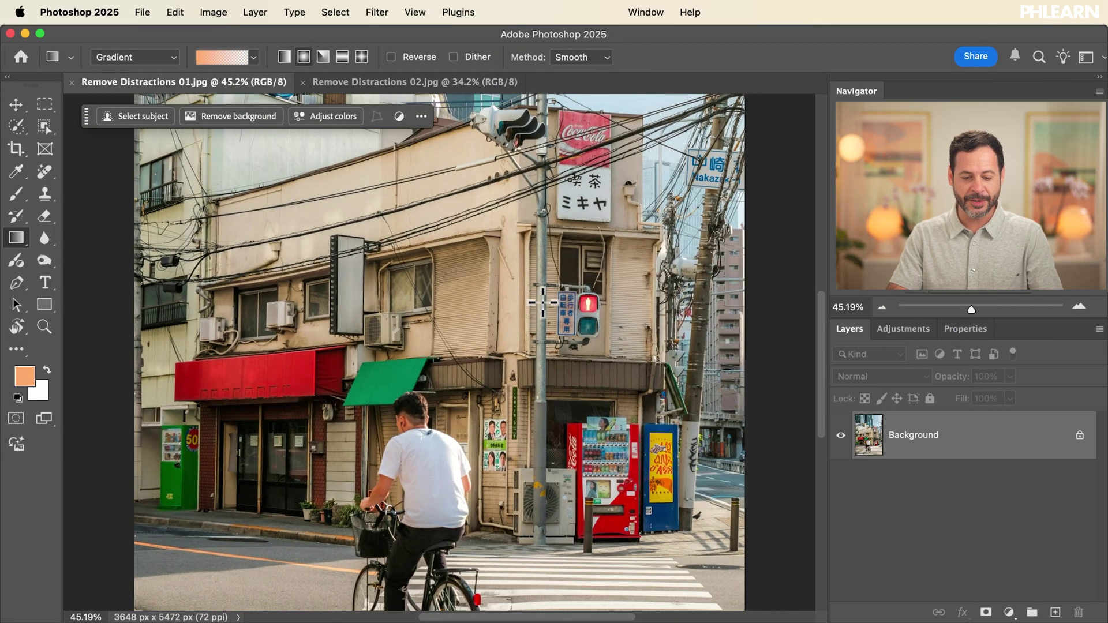
scroll(542, 301, "up", 10)
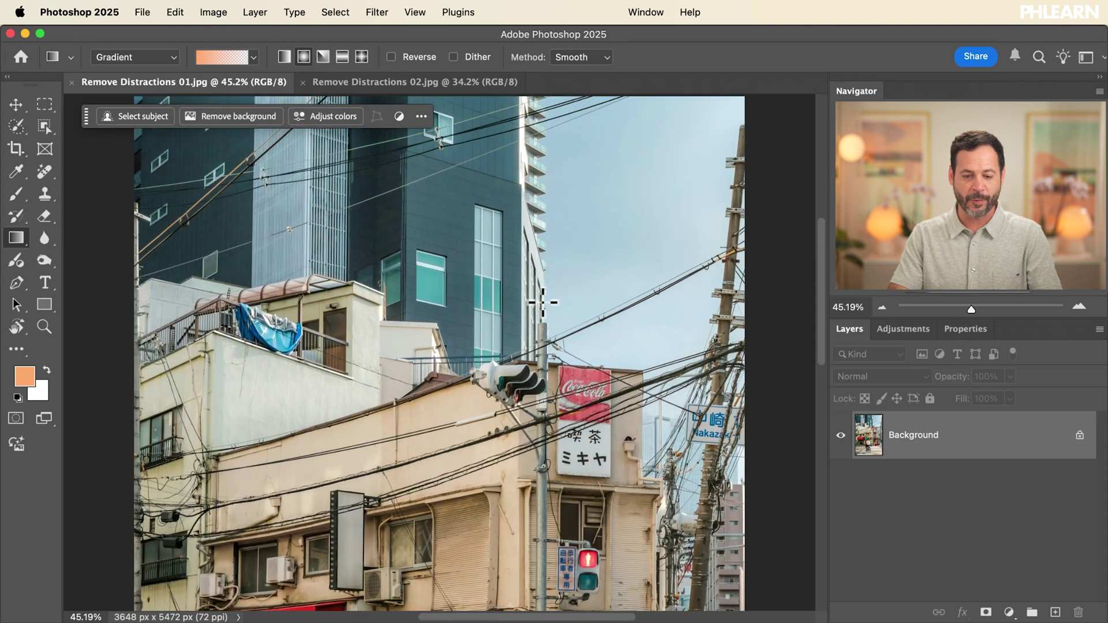
scroll(542, 302, "up", 1)
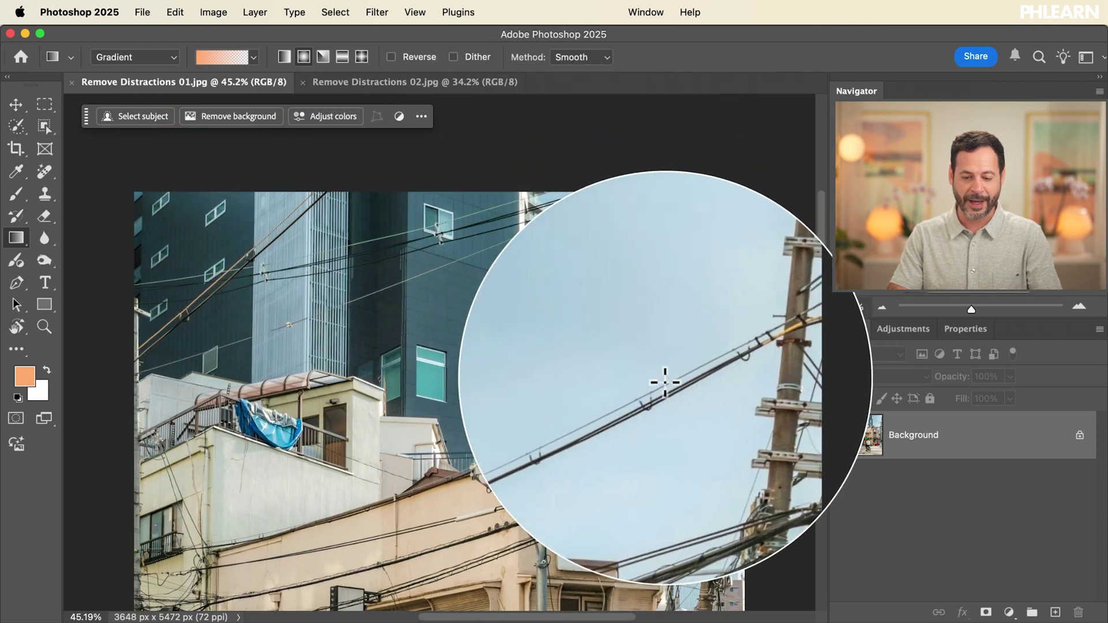
scroll(594, 479, "down", 10)
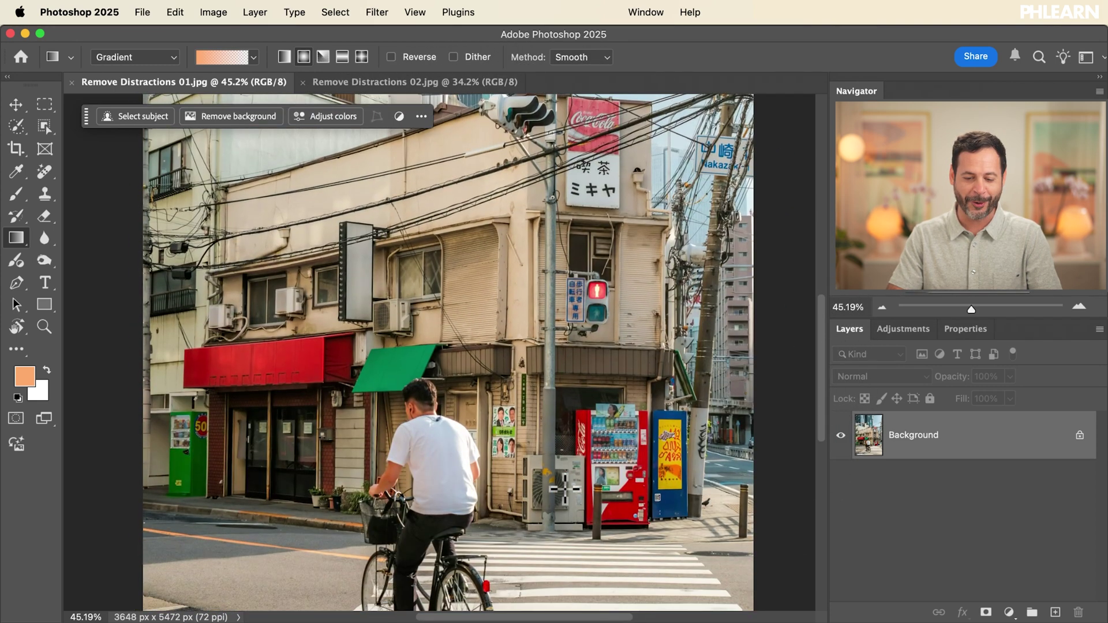
scroll(563, 488, "down", 2)
scroll(563, 488, "down", 4)
scroll(562, 488, "up", 8)
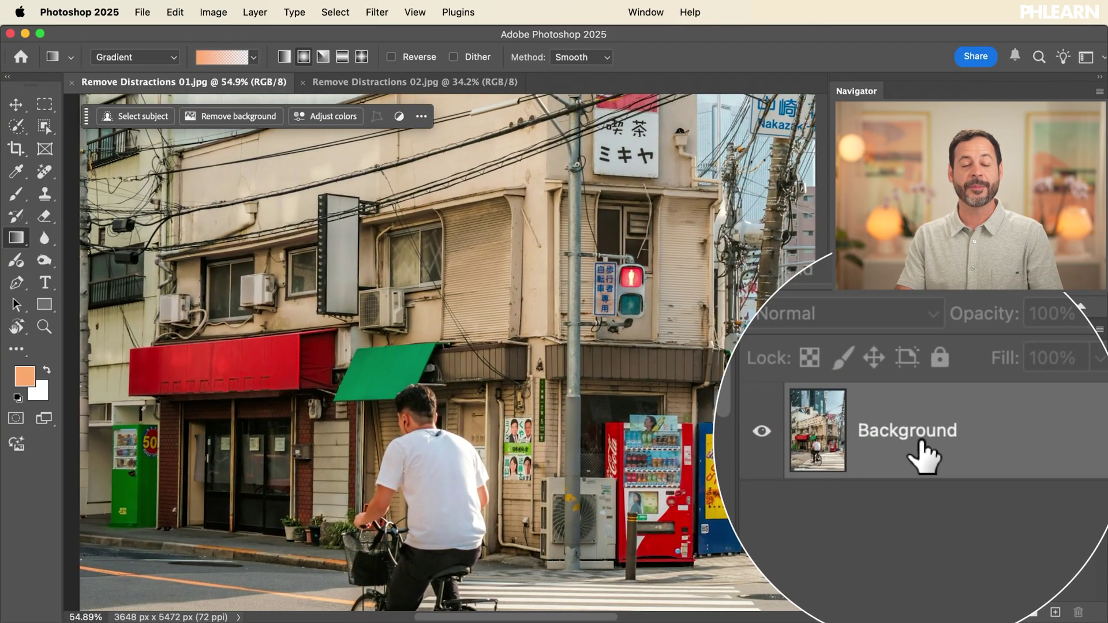
key("super+j")
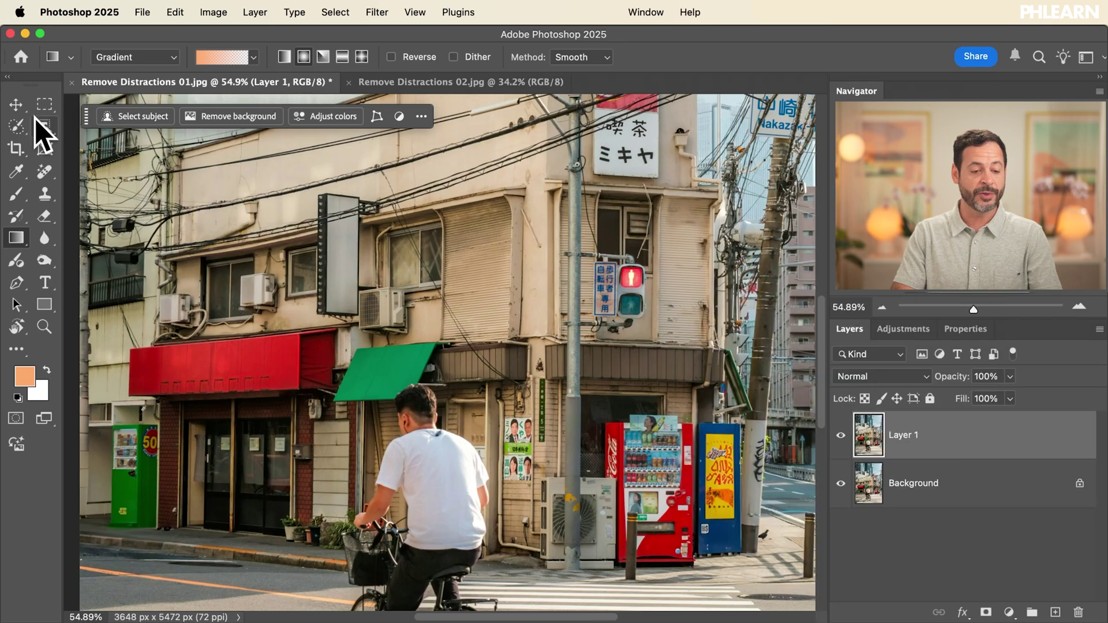
Use the Remove Tool's Find distractions > Wires and cables to erase all overhead wires
left_click(49, 174)
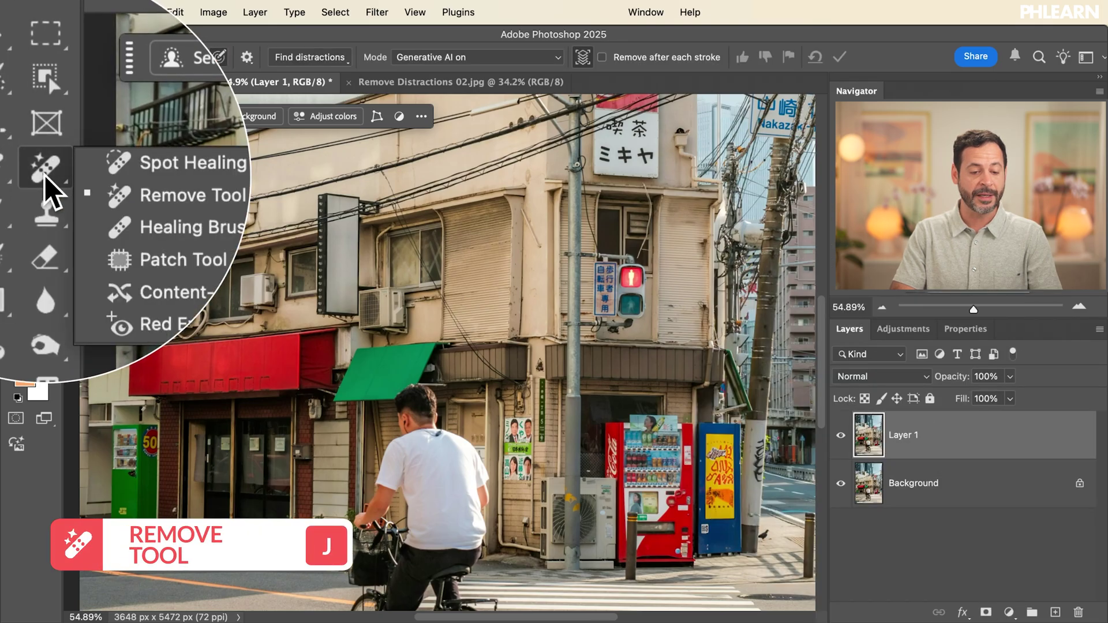
left_click(79, 187)
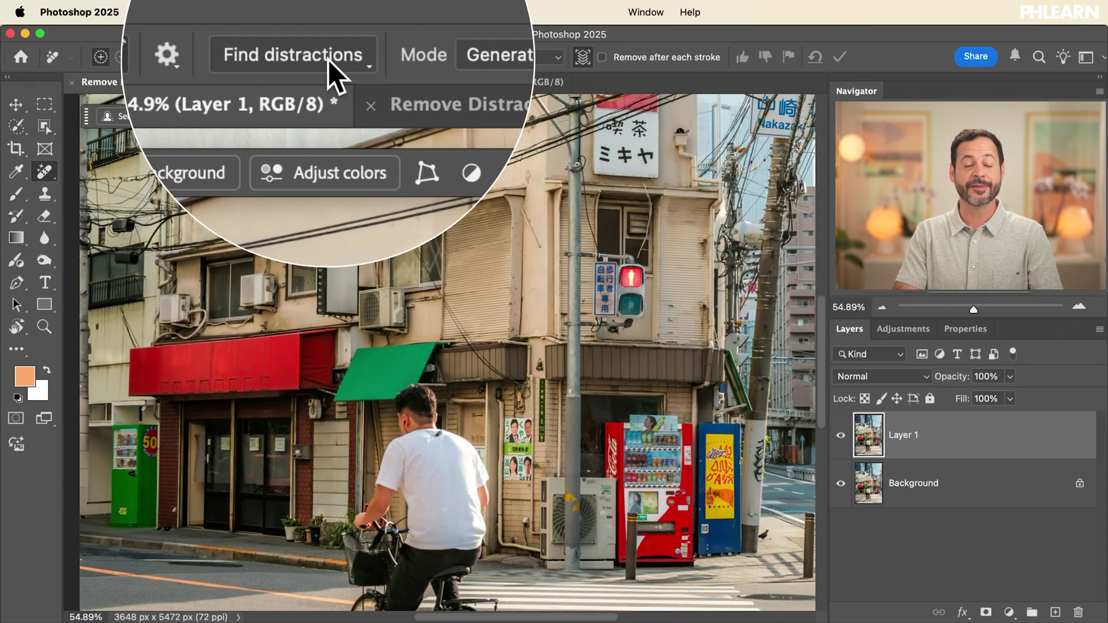
left_click(328, 60)
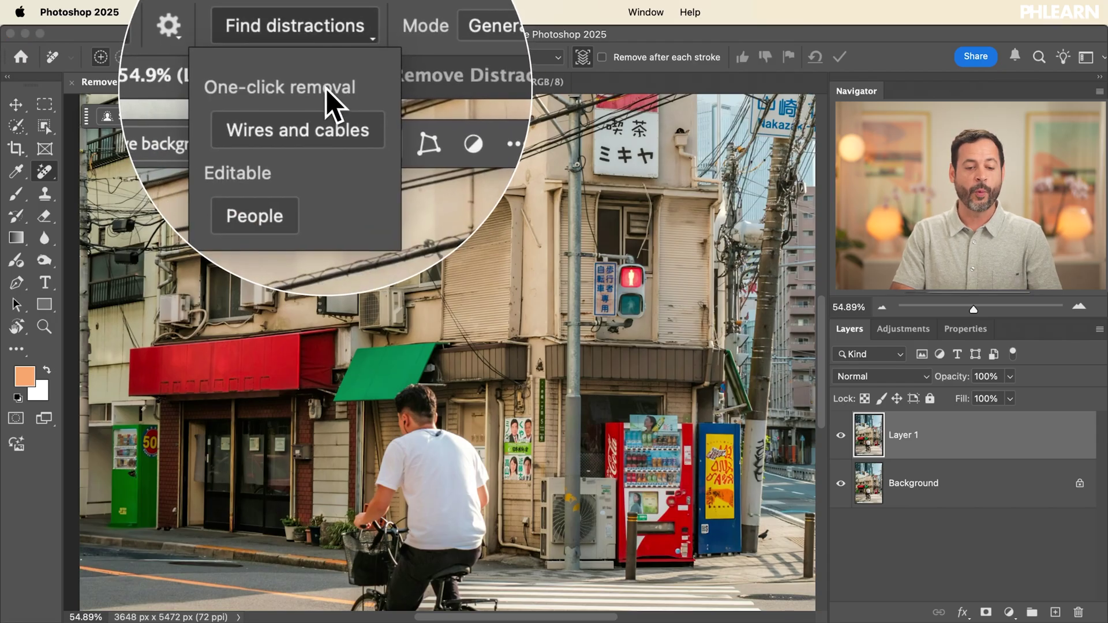
left_click(326, 115)
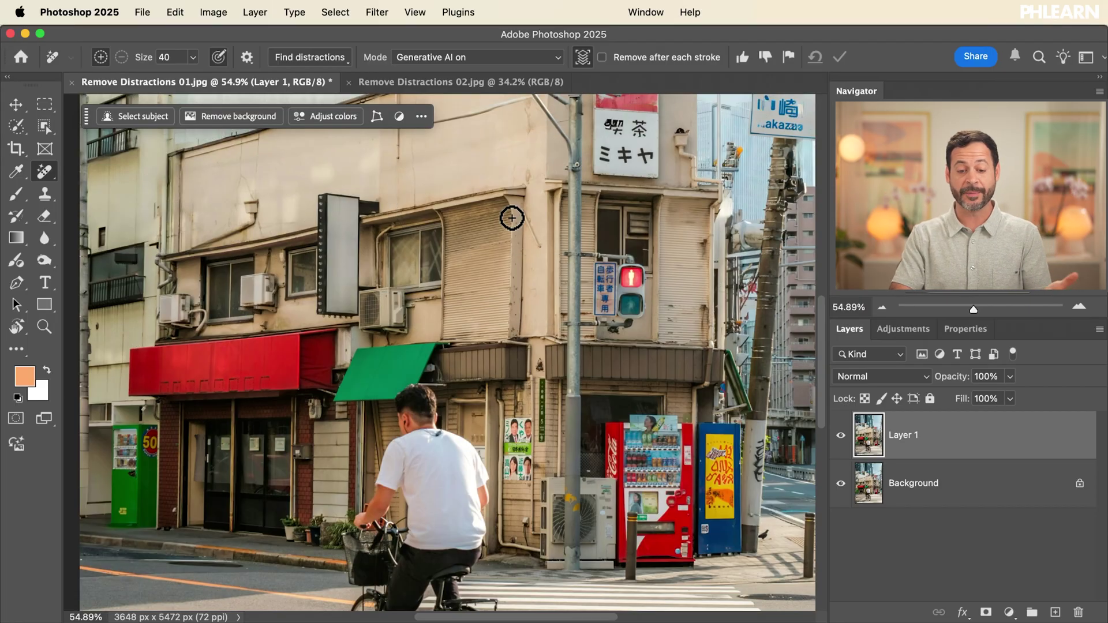
scroll(512, 217, "down", 3)
scroll(512, 218, "up", 5)
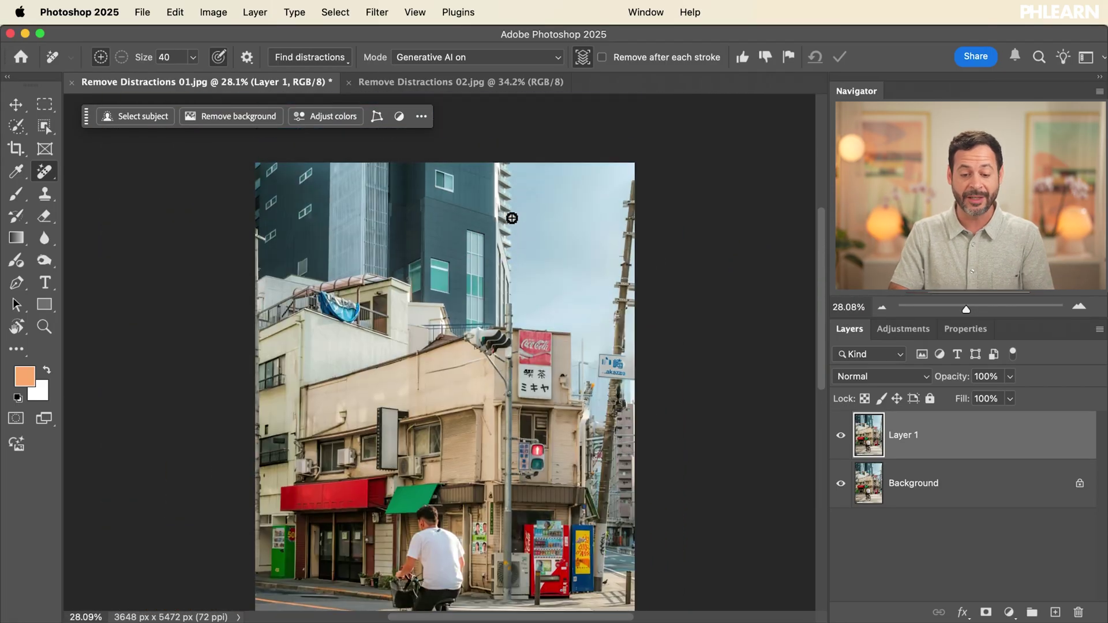
scroll(512, 218, "up", 3)
scroll(512, 217, "down", 1)
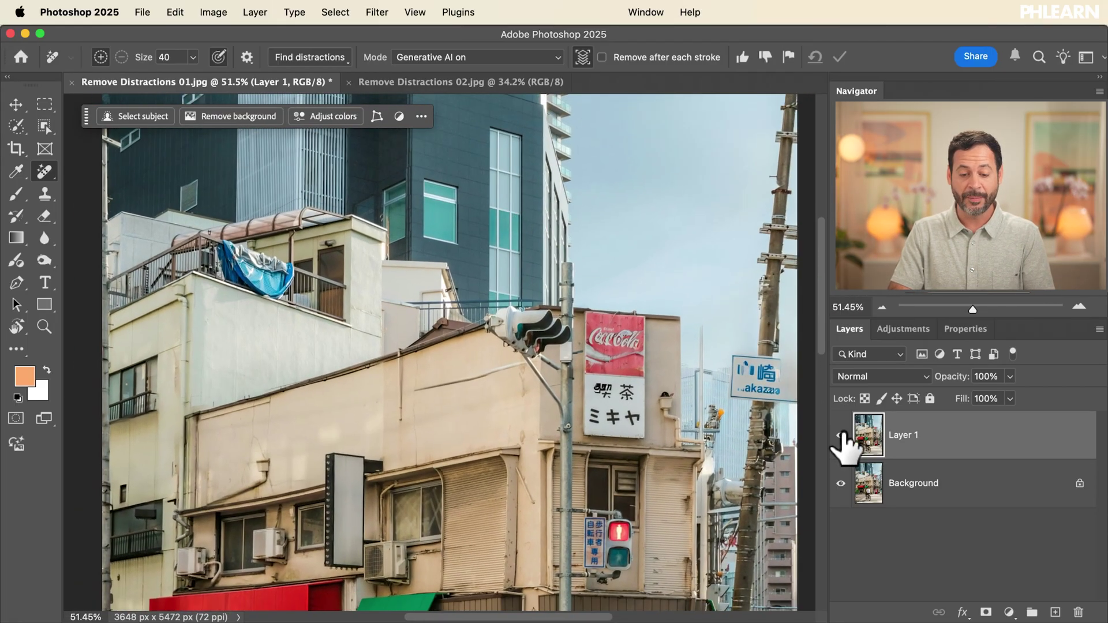
left_click(842, 435)
left_click(842, 435)
left_click(842, 434)
left_click(842, 434)
left_click(842, 434)
left_click(842, 435)
left_click(842, 435)
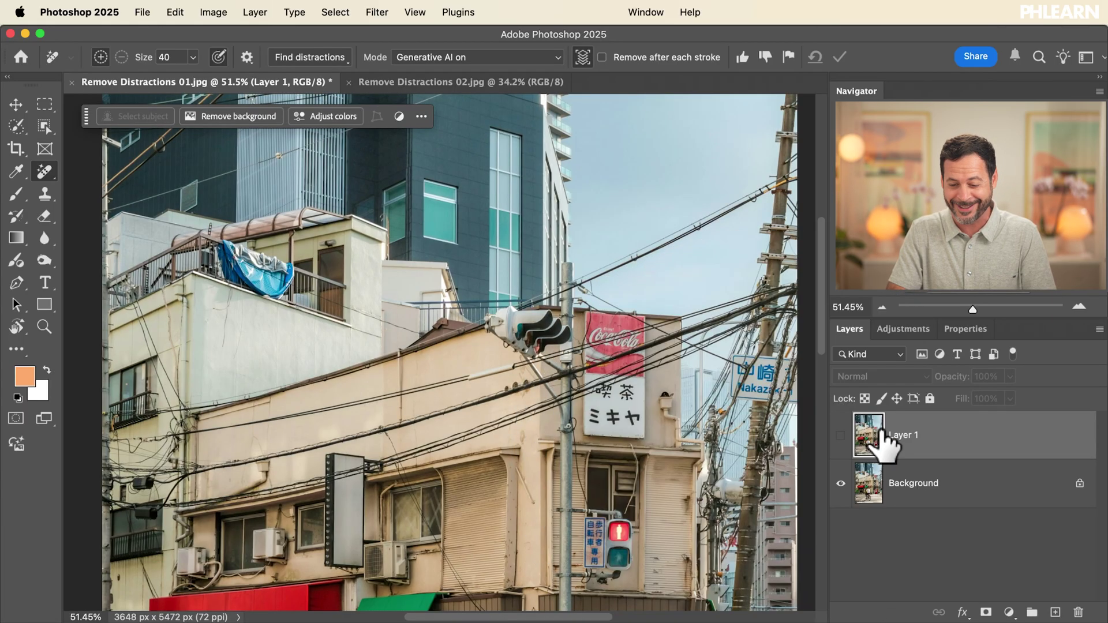
left_click(842, 435)
left_click(841, 435)
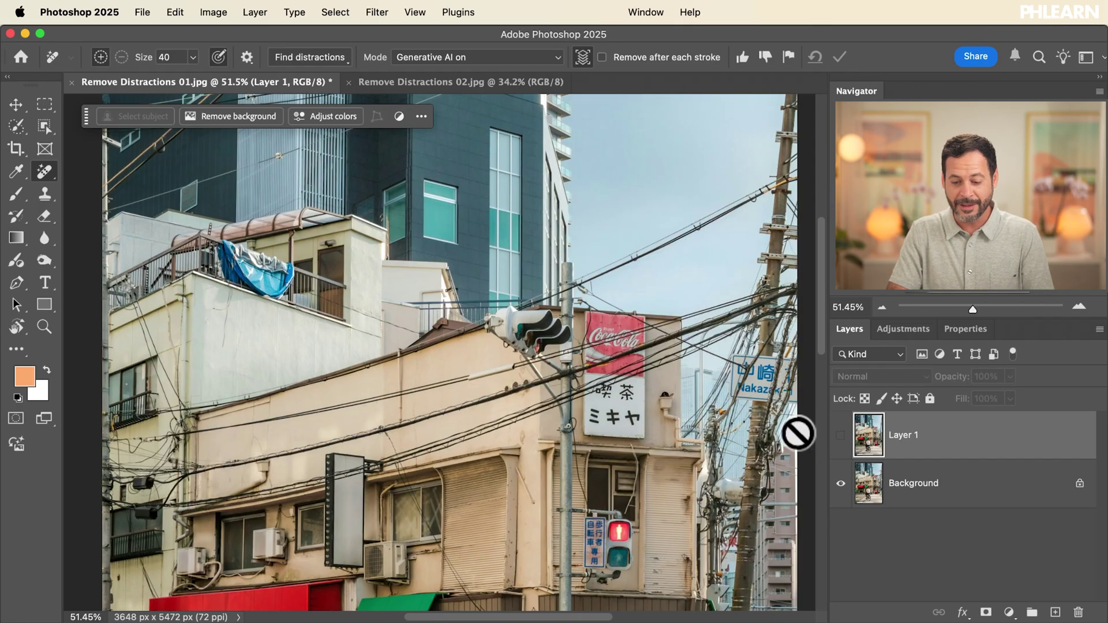
scroll(693, 423, "left", 5)
left_click(842, 435)
left_click(842, 435)
left_click(842, 435)
scroll(573, 360, "down", 5)
scroll(573, 360, "right", 2)
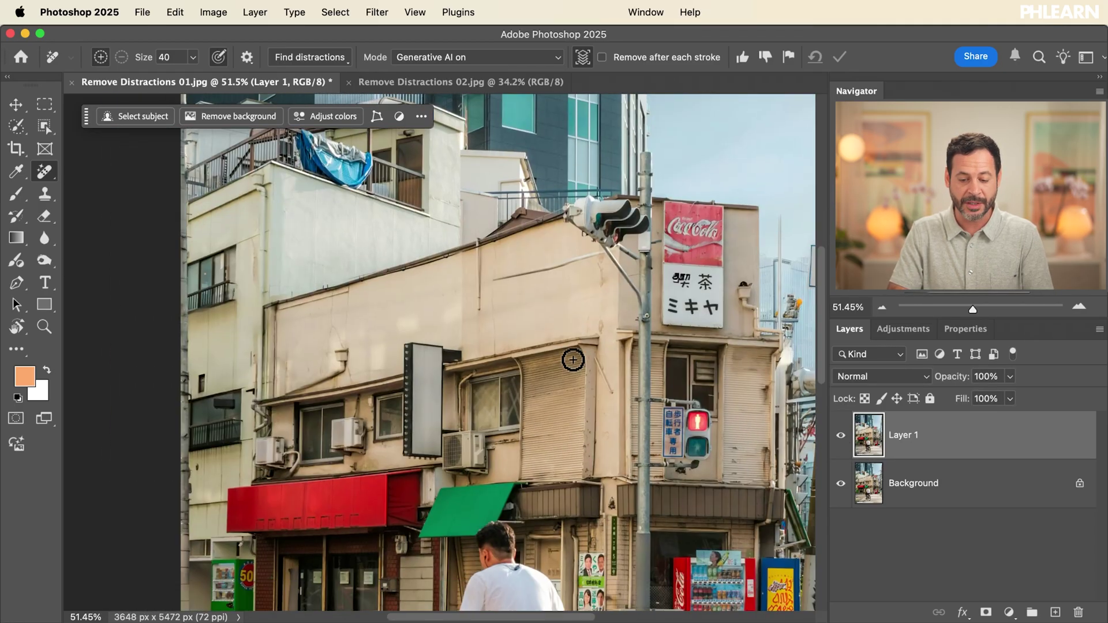
scroll(573, 361, "down", 5)
scroll(573, 360, "right", 2)
left_click(842, 435)
left_click(842, 435)
left_click(325, 53)
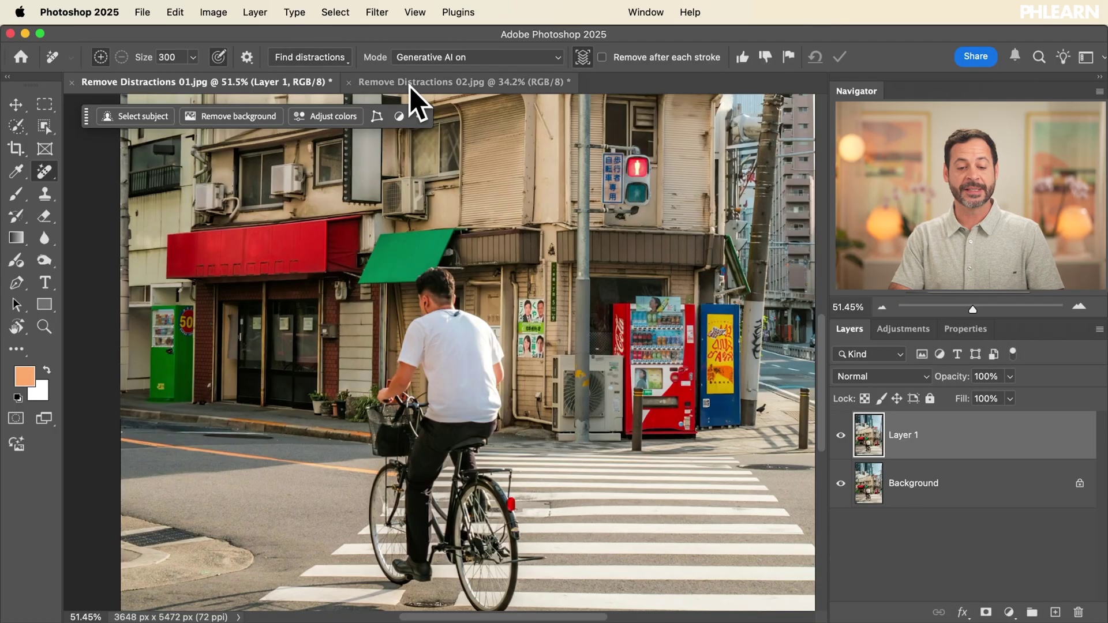
Switch to the Remove Distractions 02.jpg portrait and choose the Selection Brush Tool
left_click(434, 81)
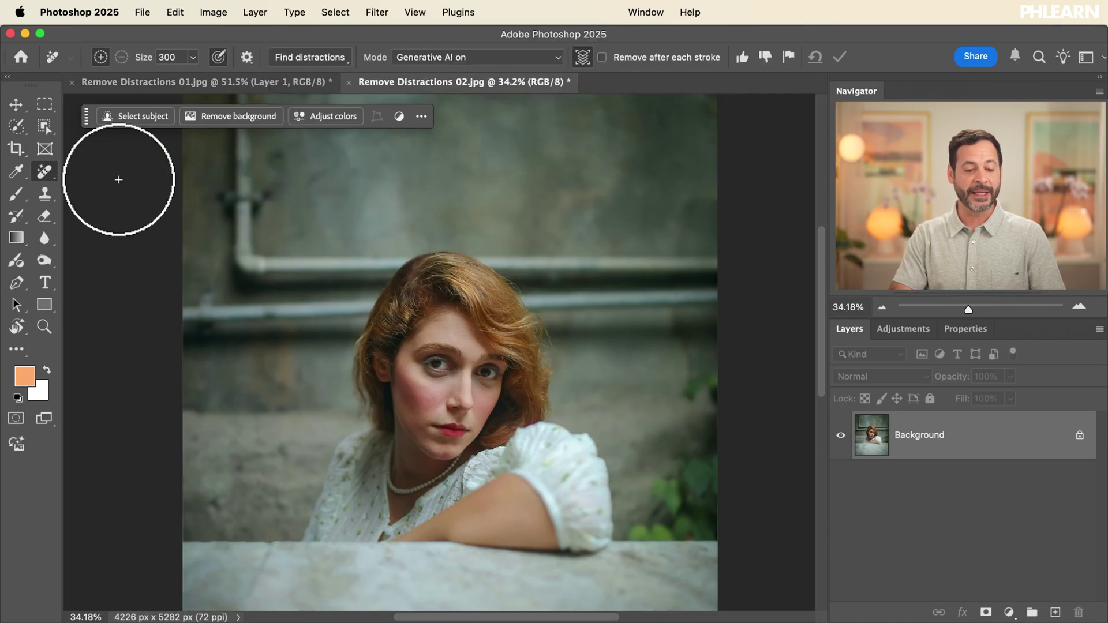
left_click(44, 172)
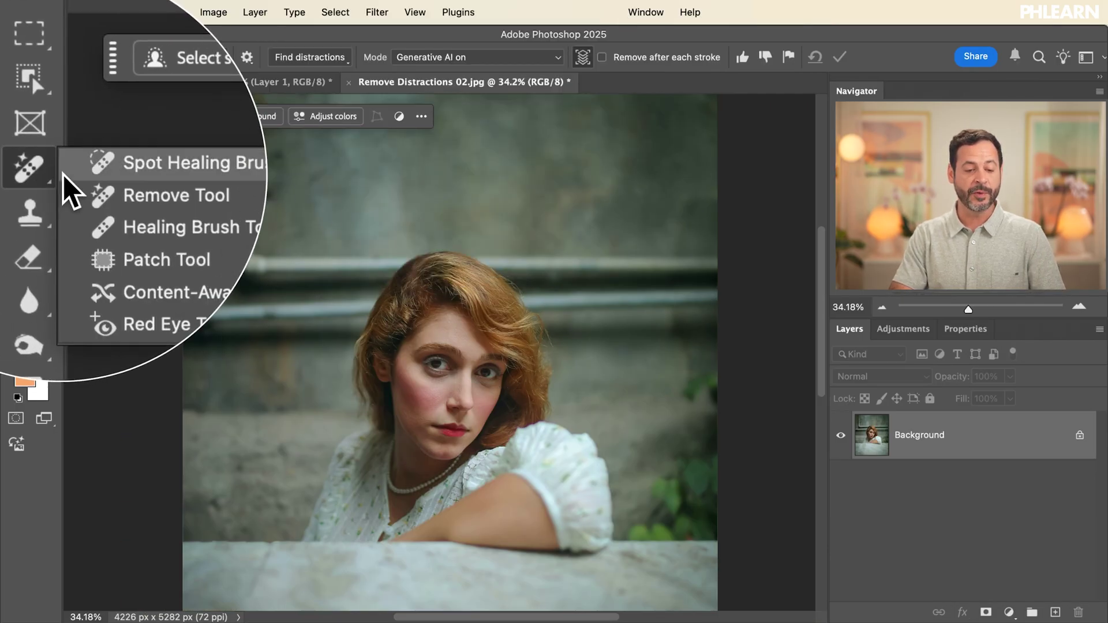
left_click(87, 186)
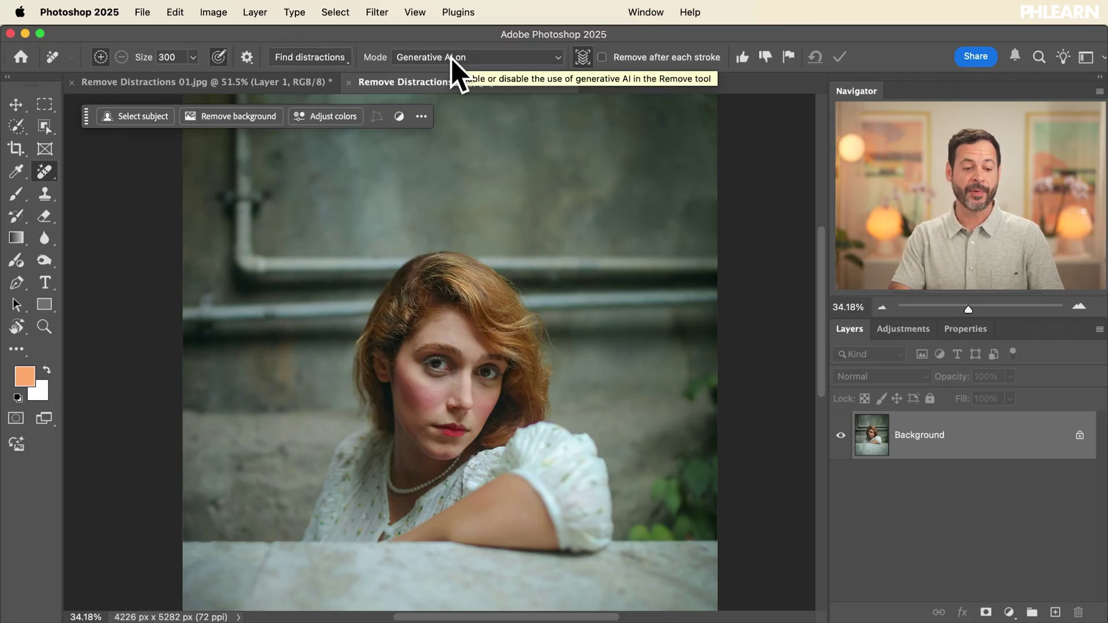
left_click(19, 126)
left_click(58, 125)
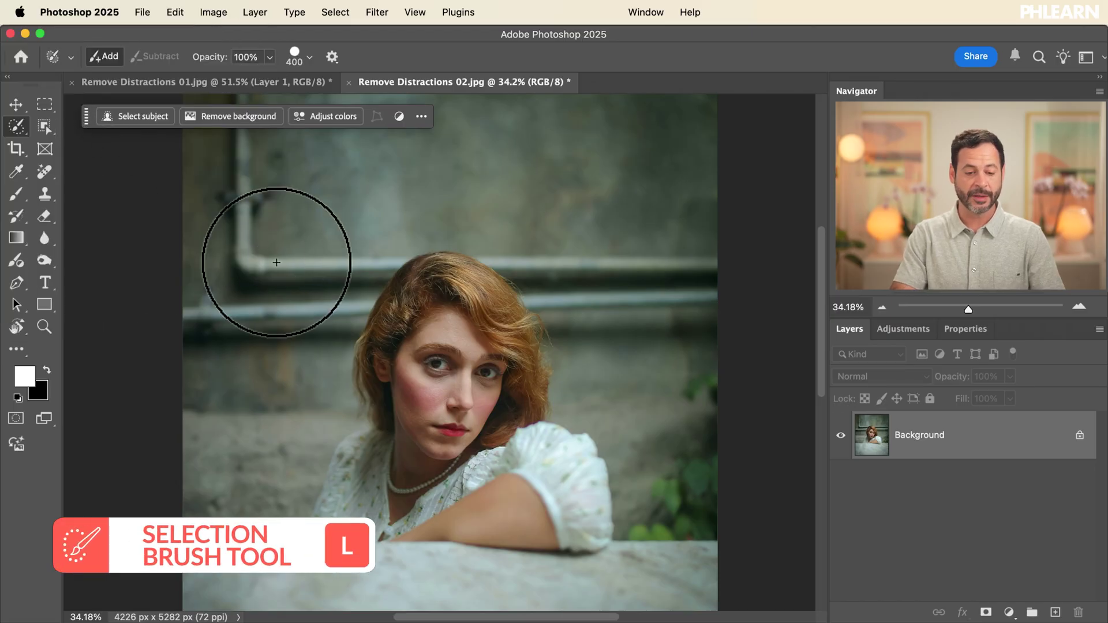
Brush a selection over the pipes left and right of the woman's head, zooming in on the edges
mouse_move(276, 262)
left_mouse_down()
mouse_move(247, 271)
mouse_move(232, 246)
mouse_move(230, 309)
mouse_move(284, 267)
mouse_move(389, 250)
mouse_move(341, 320)
mouse_move(325, 332)
mouse_move(322, 300)
mouse_move(323, 324)
mouse_move(260, 344)
mouse_move(147, 333)
mouse_move(302, 309)
mouse_move(168, 290)
mouse_move(199, 287)
left_mouse_up()
scroll(271, 292, "up", 5)
mouse_move(256, 395)
left_mouse_down()
mouse_move(255, 238)
mouse_move(242, 218)
mouse_move(235, 396)
left_mouse_up()
scroll(234, 404, "right", 5)
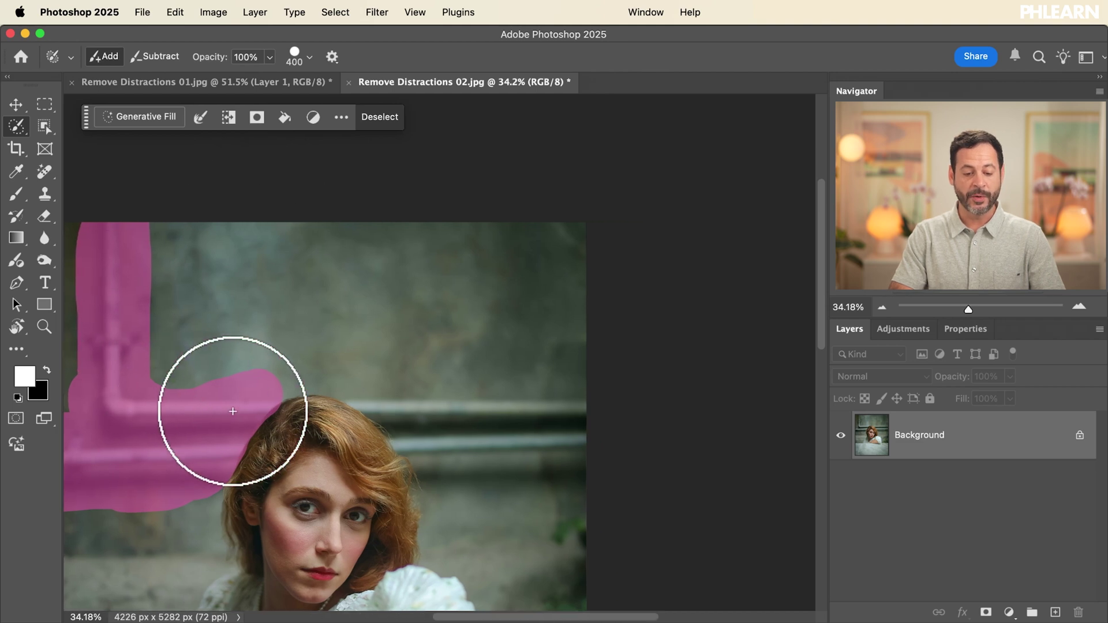
mouse_move(388, 404)
left_mouse_down()
mouse_move(362, 395)
mouse_move(569, 404)
mouse_move(581, 458)
mouse_move(560, 477)
mouse_move(450, 485)
mouse_move(419, 475)
left_mouse_up()
left_click_drag(404, 433, 569, 447)
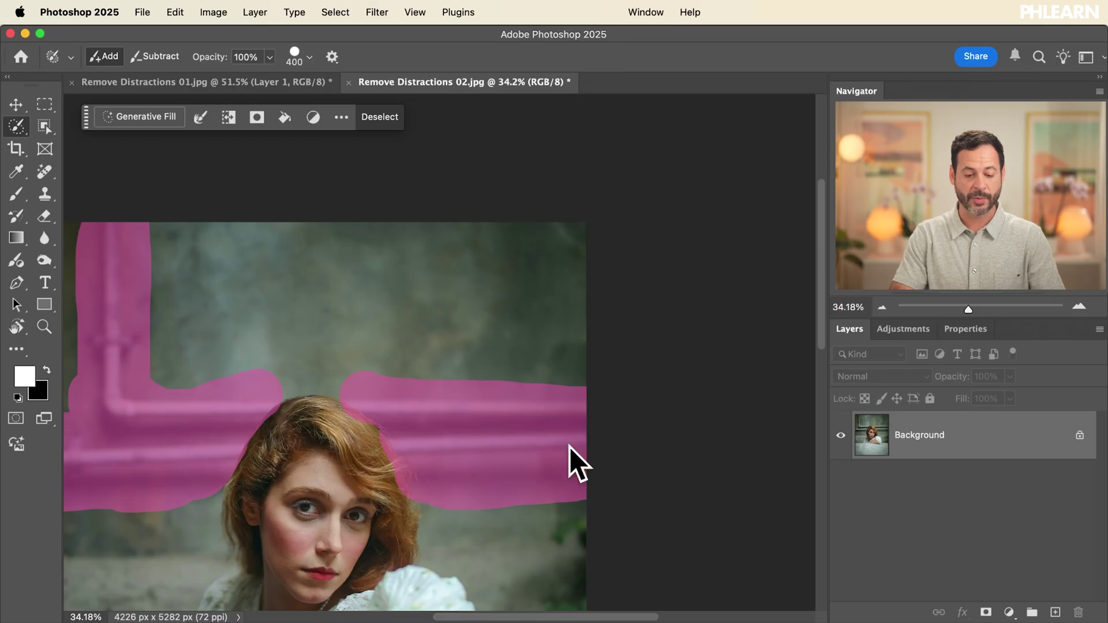
scroll(569, 449, "up", 5)
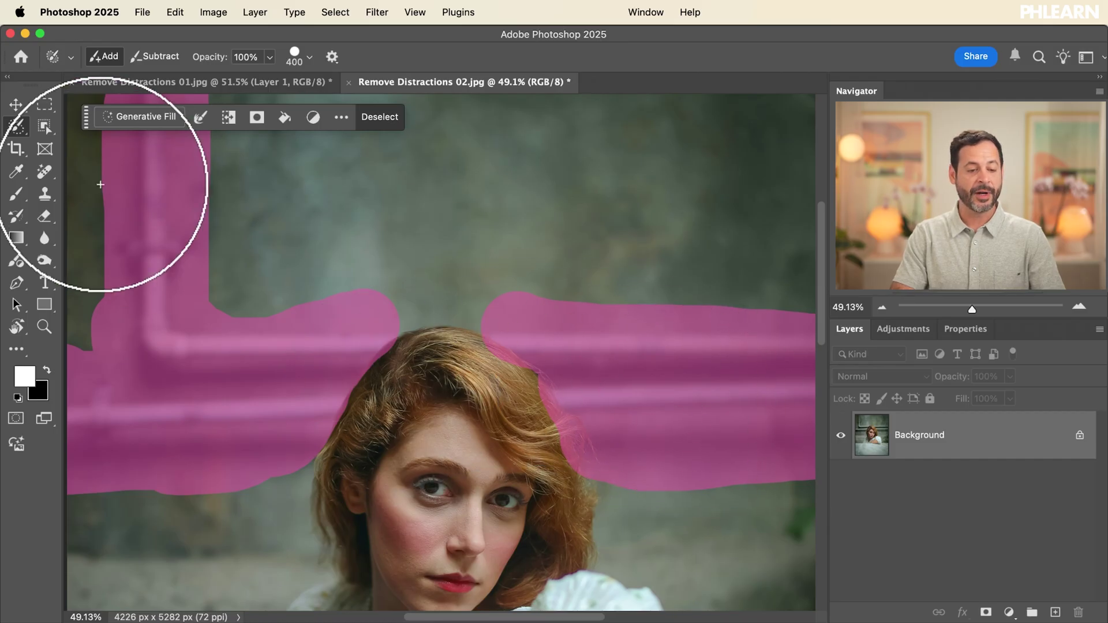
left_click(17, 125)
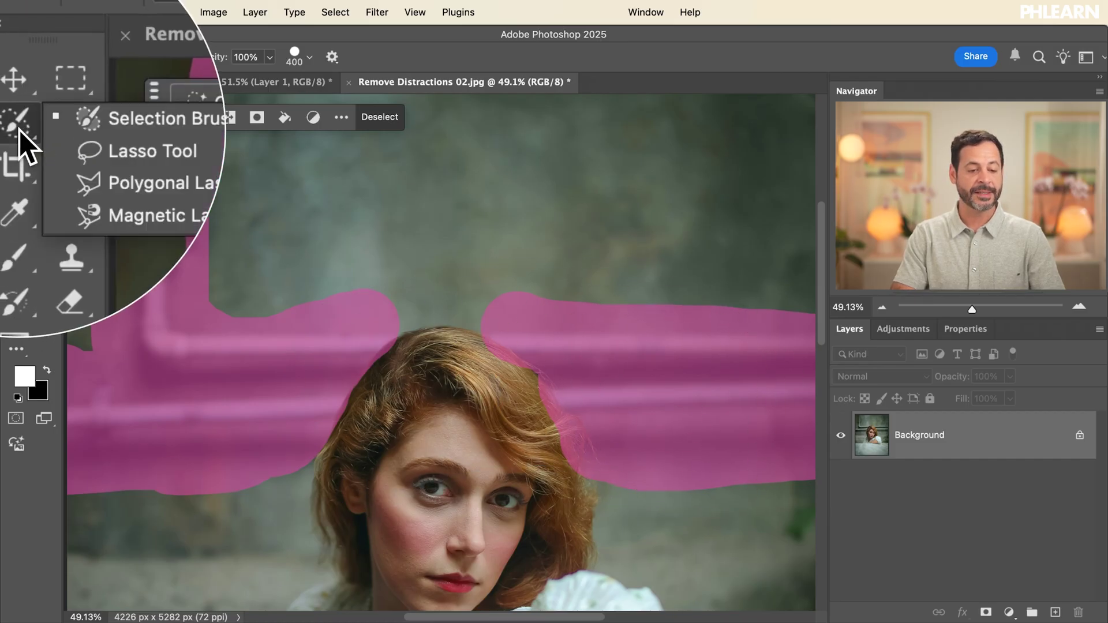
left_click(82, 126)
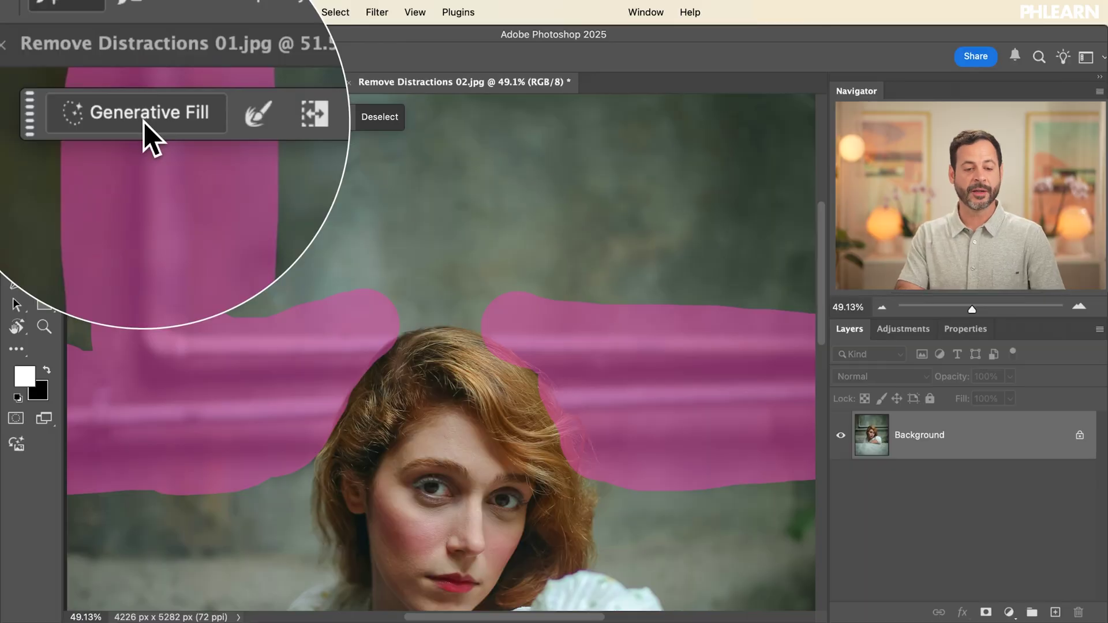
Run Generative Fill with an empty prompt over the selected pipes
left_click(144, 123)
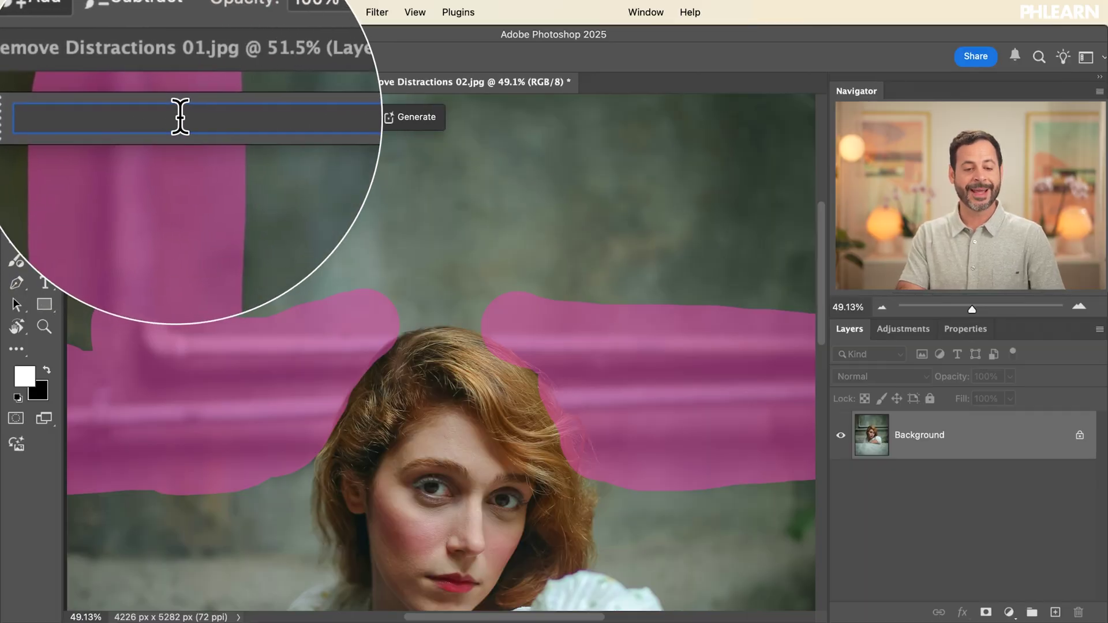
left_click(415, 122)
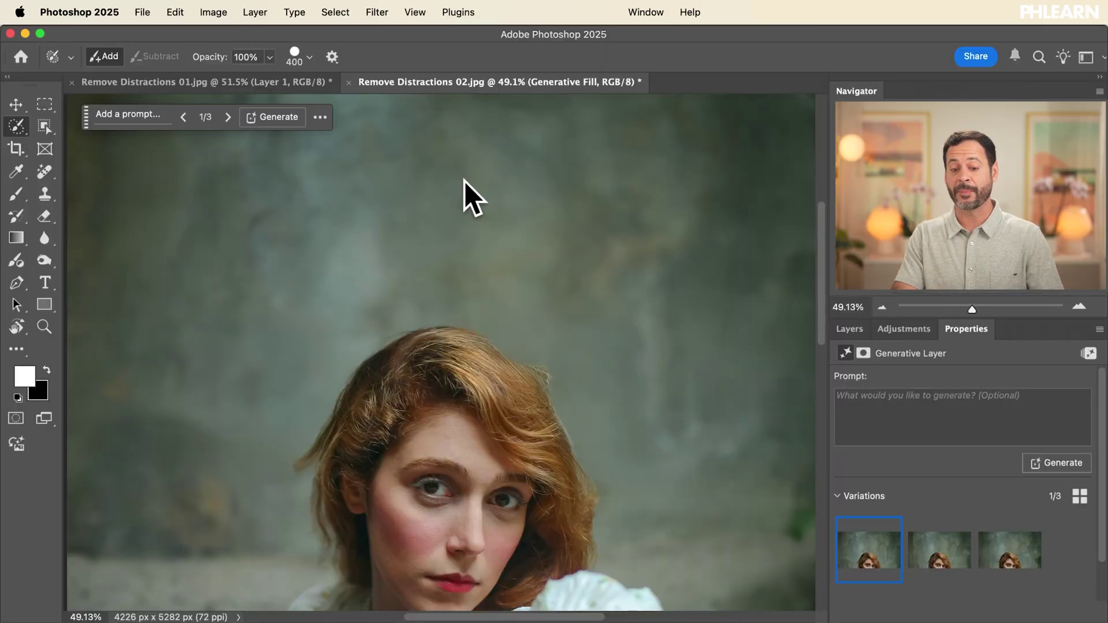
scroll(464, 181, "down", 3)
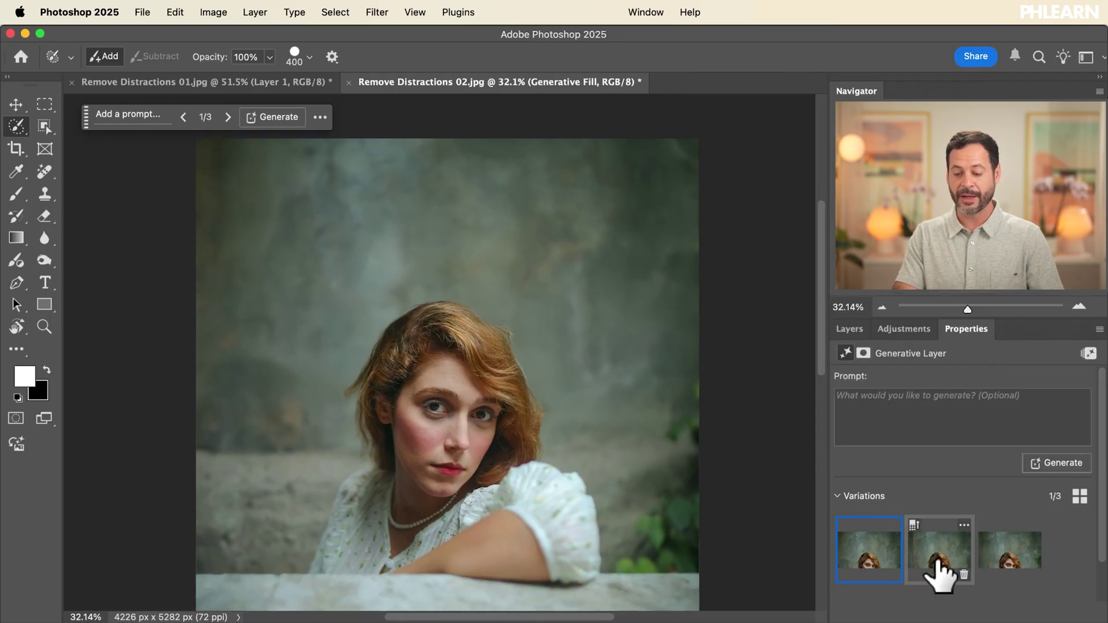
Compare the three generated wall variations, keeping variation 3/3, and show the Layers panel
left_click(939, 568)
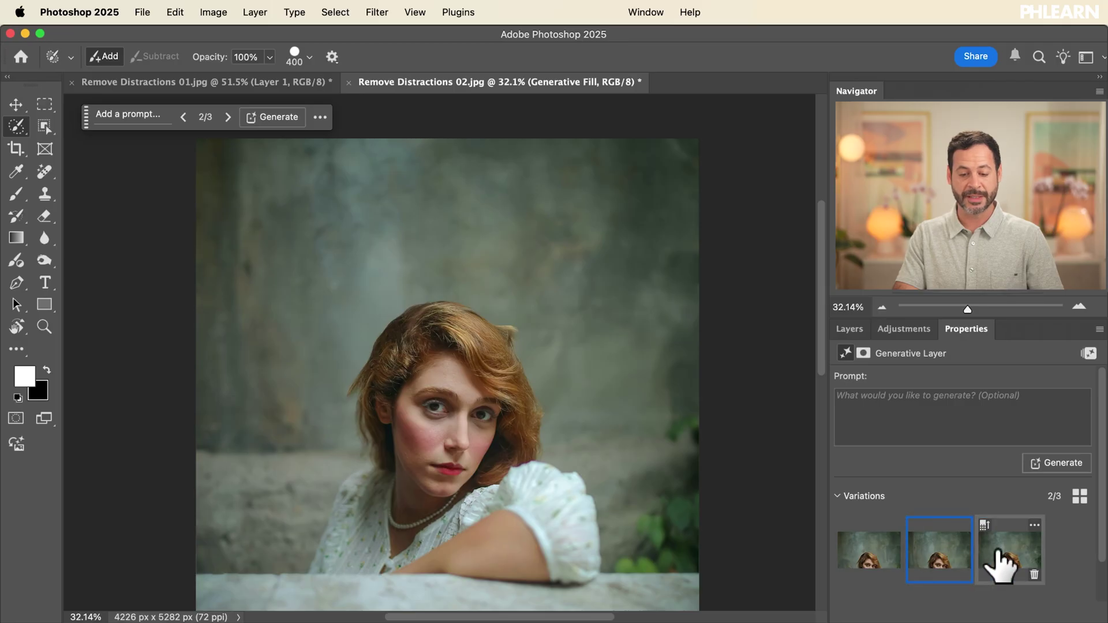
left_click(1001, 566)
left_click(940, 566)
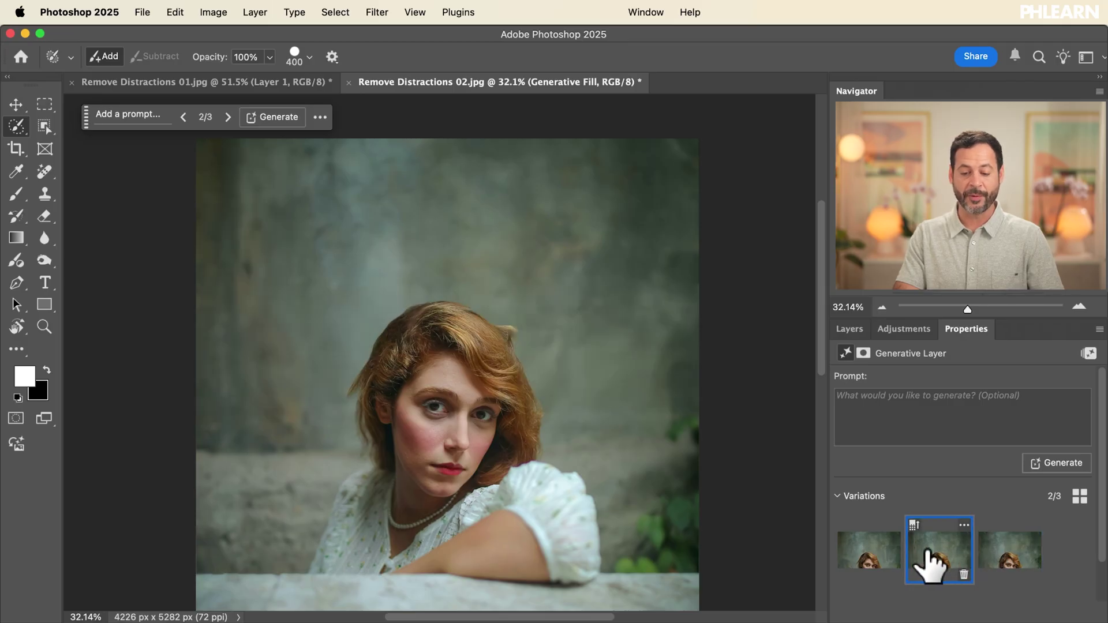
left_click(878, 558)
left_click(917, 558)
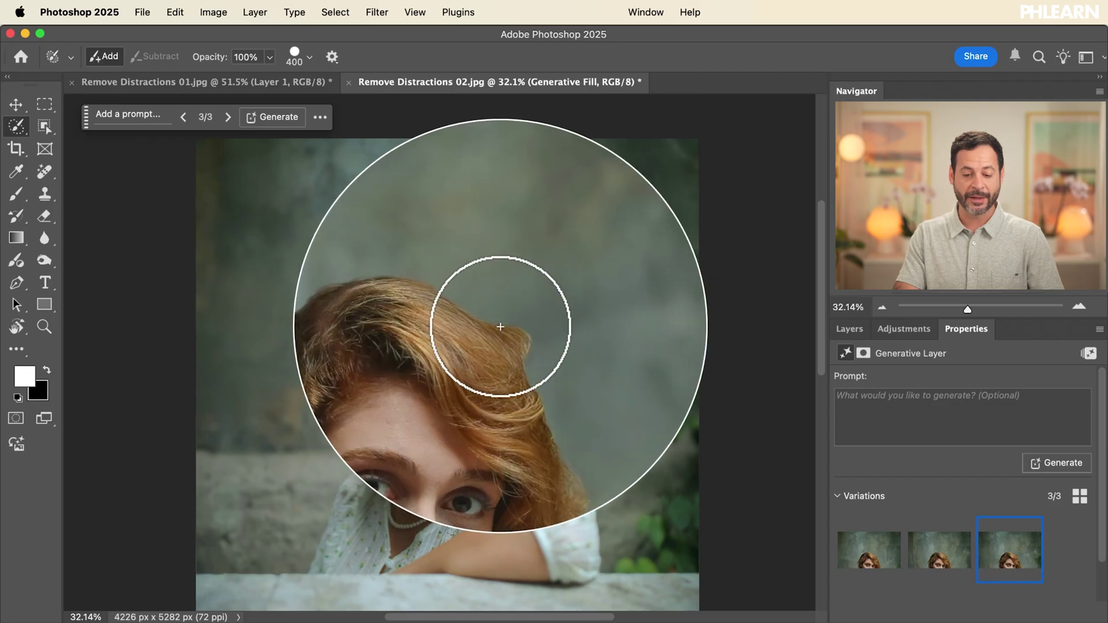
scroll(637, 453, "down", 3)
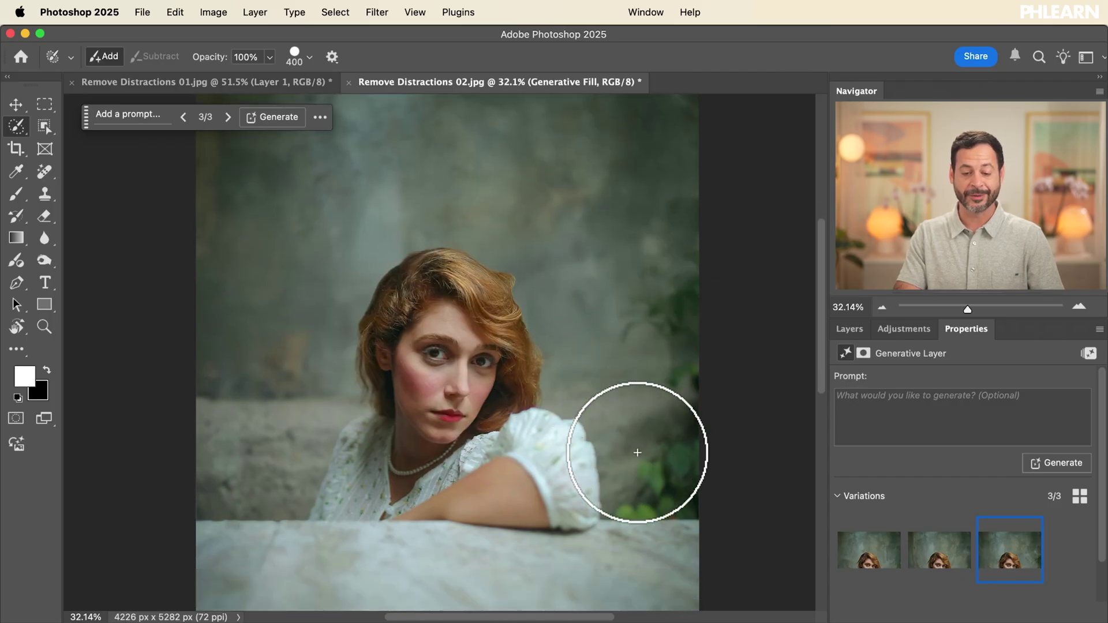
left_click(849, 330)
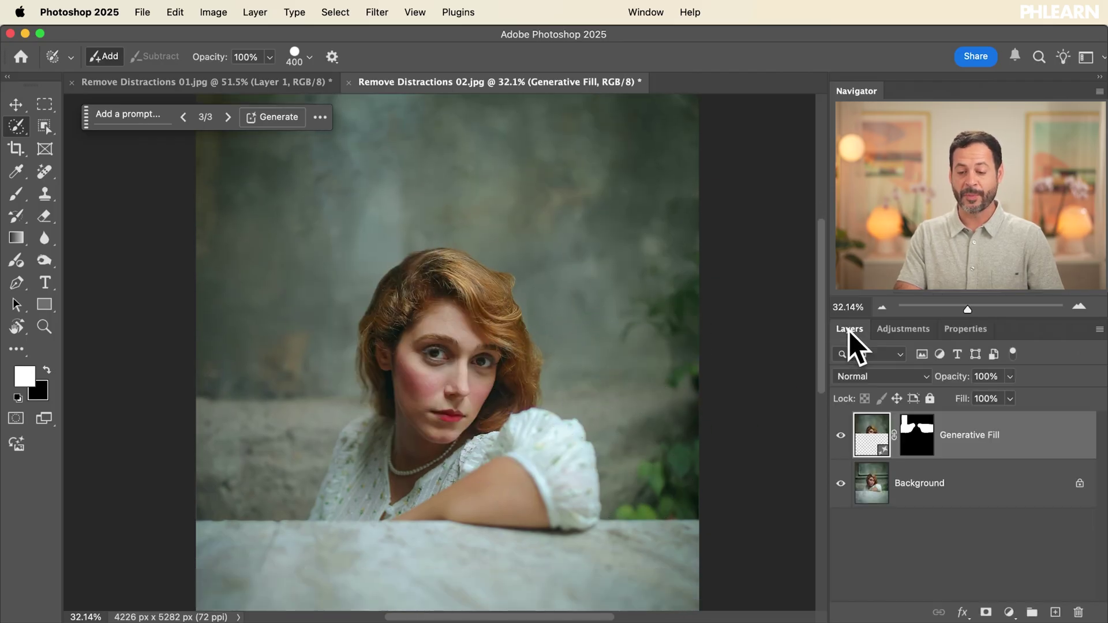
left_click(841, 436)
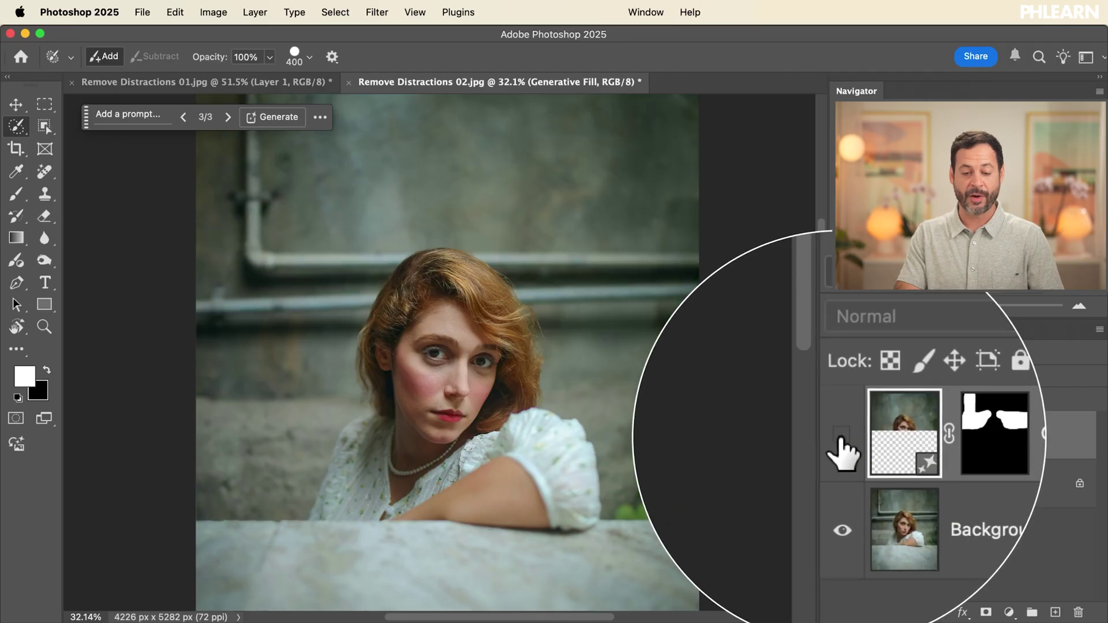
left_click(840, 436)
left_click(841, 436)
left_click(841, 435)
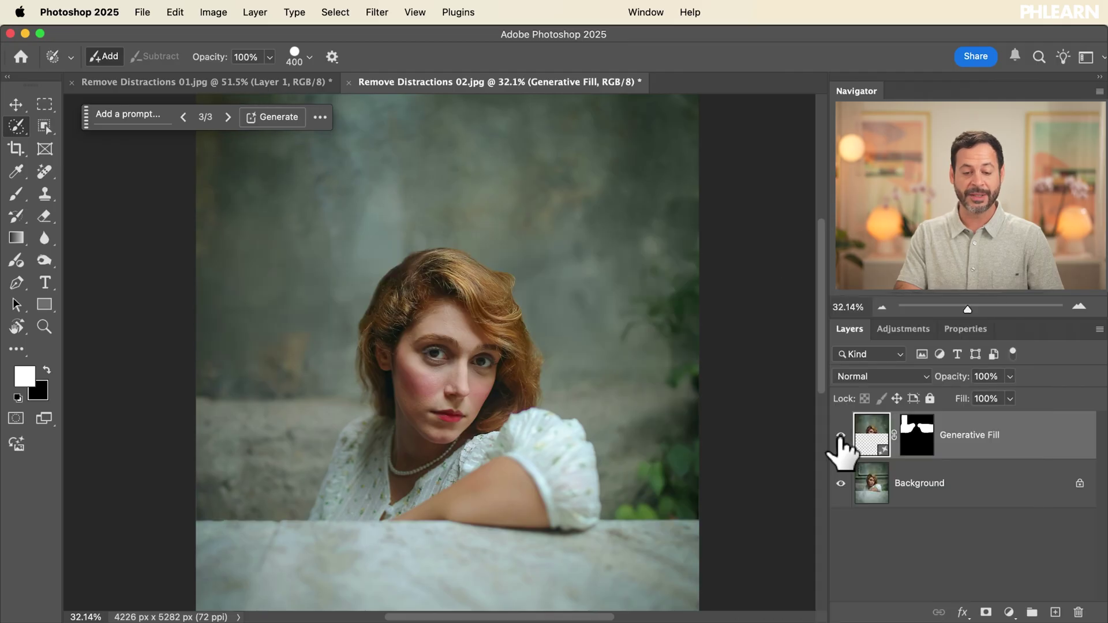
scroll(591, 347, "up", 5)
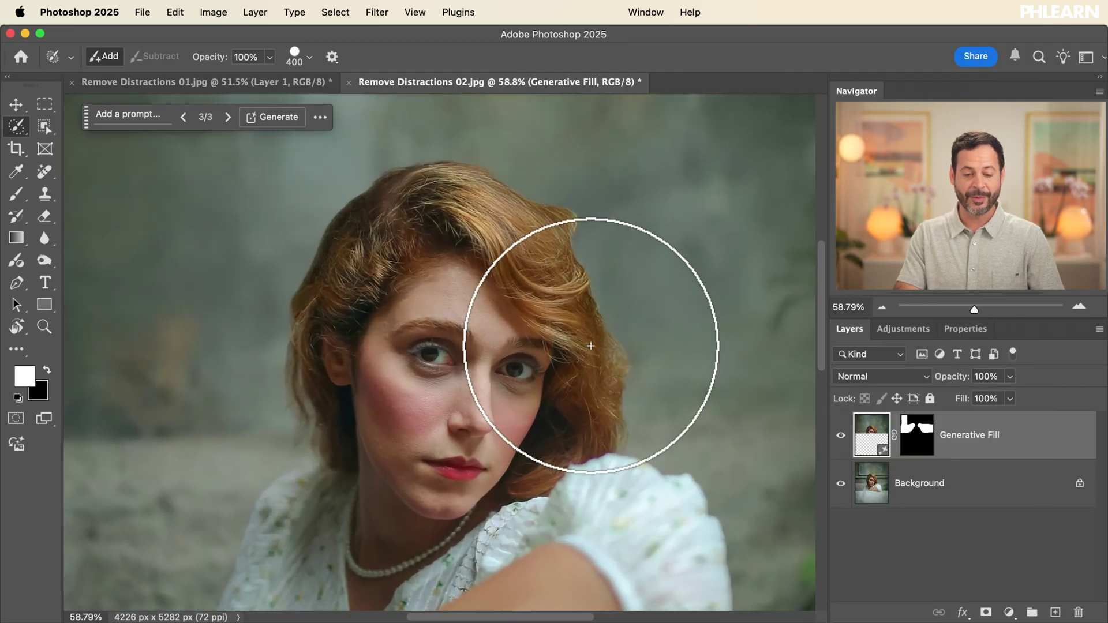
key("v")
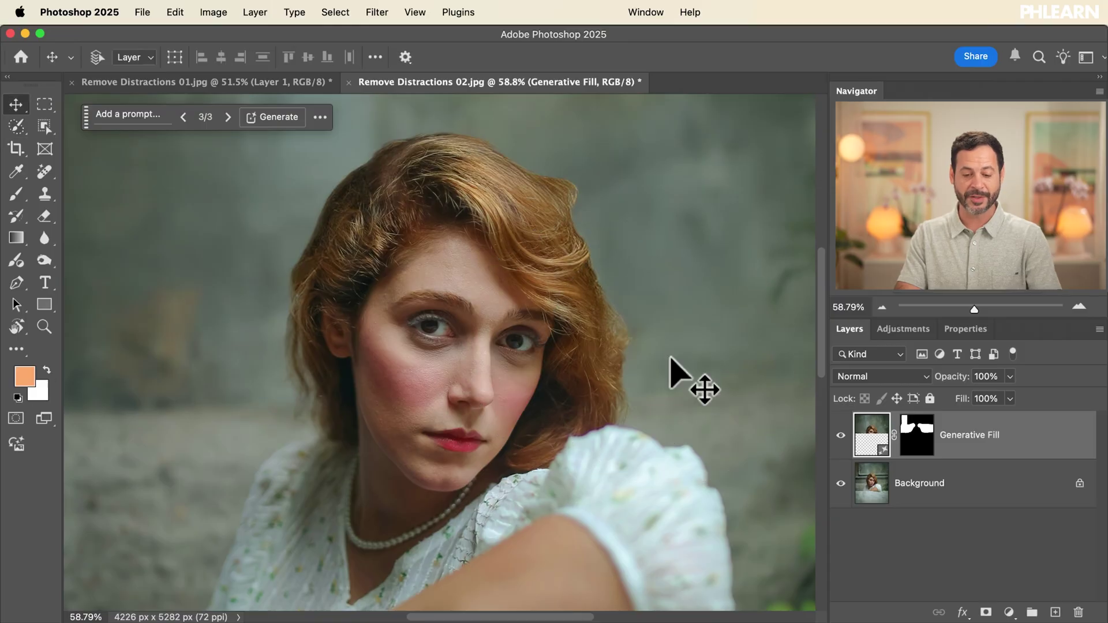
left_click(840, 435)
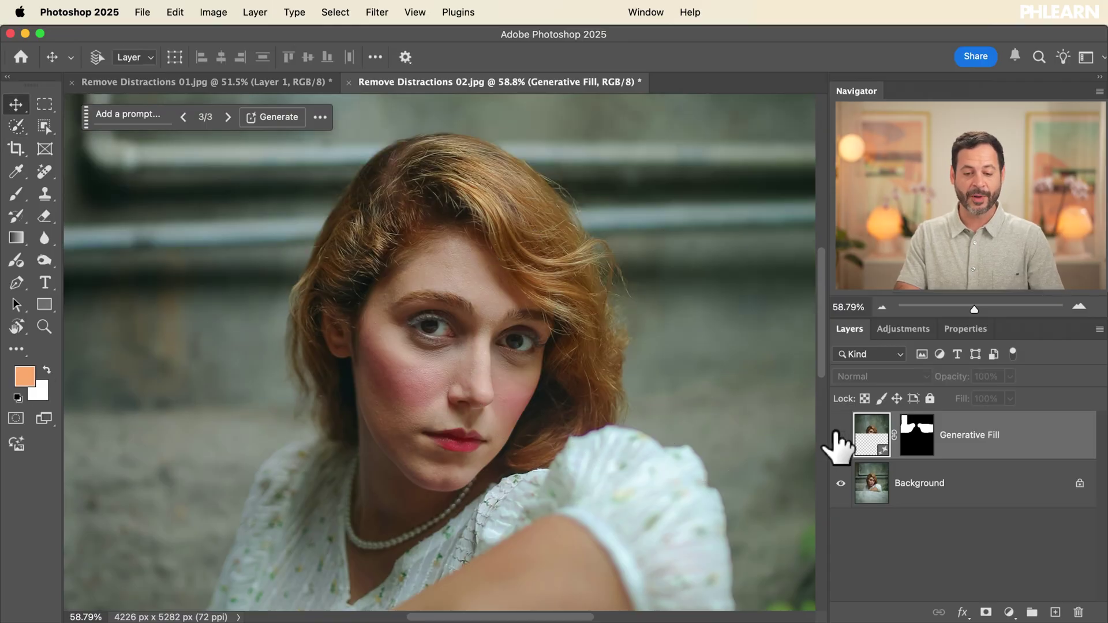
left_click(840, 436)
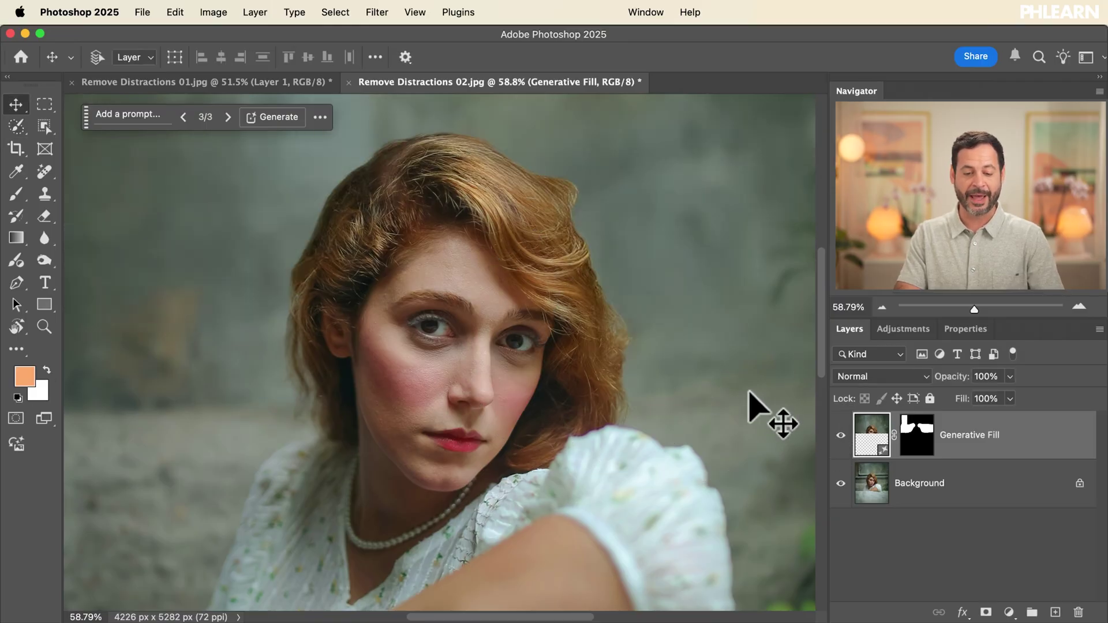
scroll(750, 406, "down", 5)
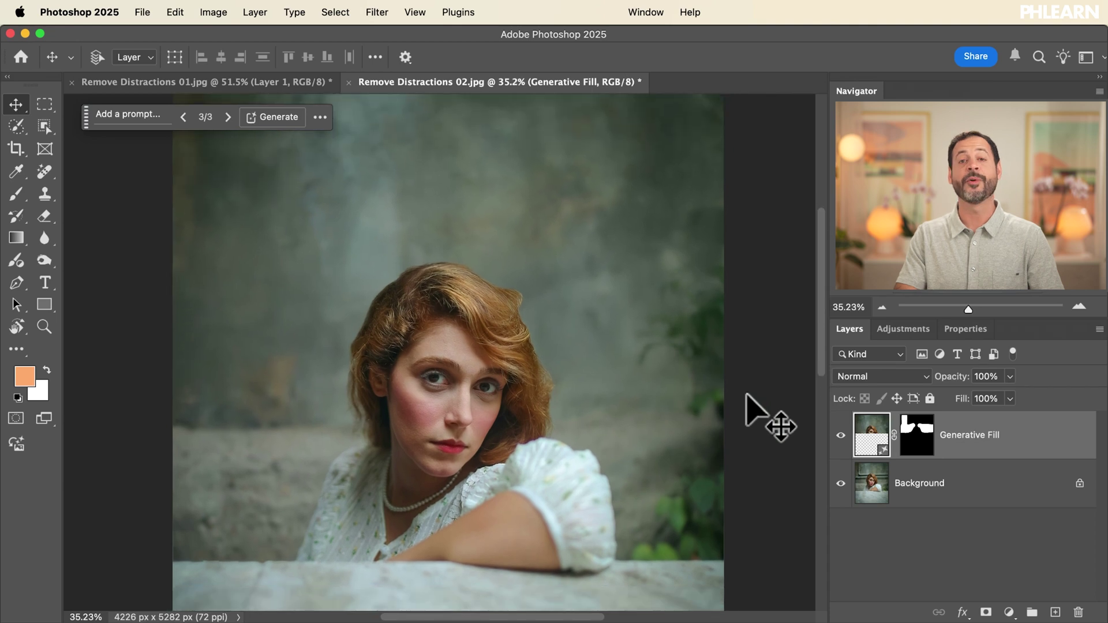